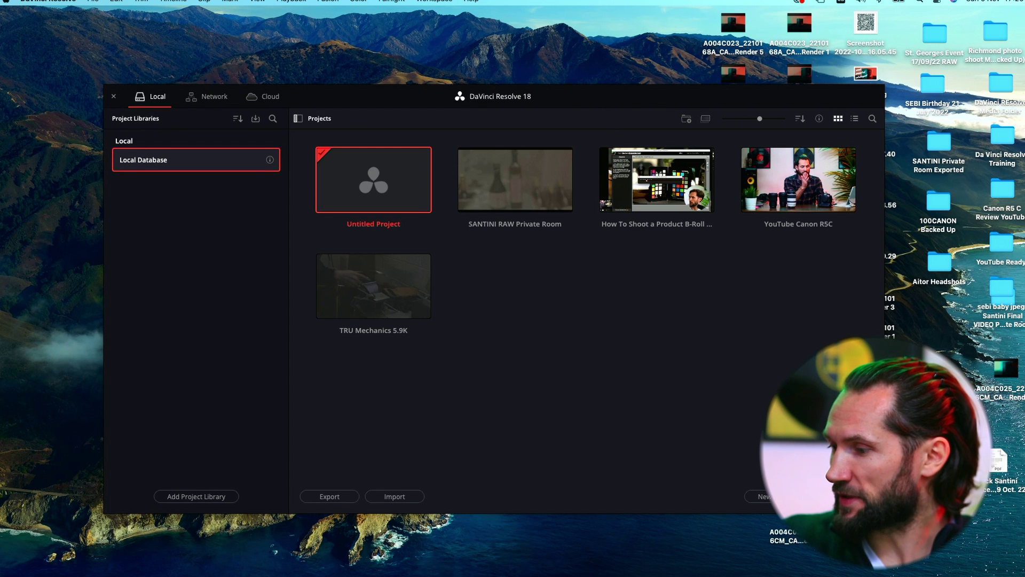
Reposition the Project Manager window, open Untitled Project, then return to the Project Manager.
click(457, 539)
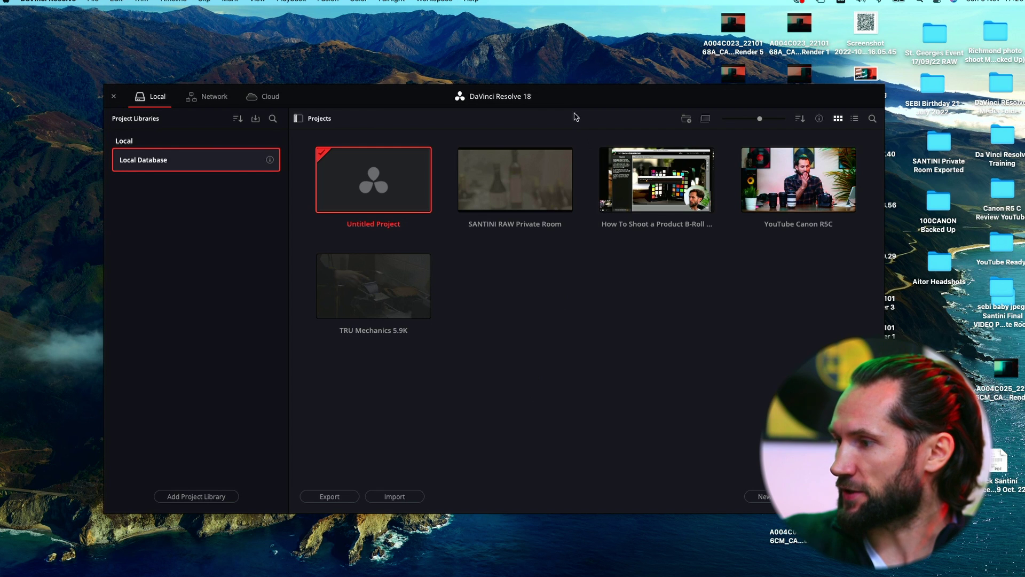
drag(567, 101, 564, 77)
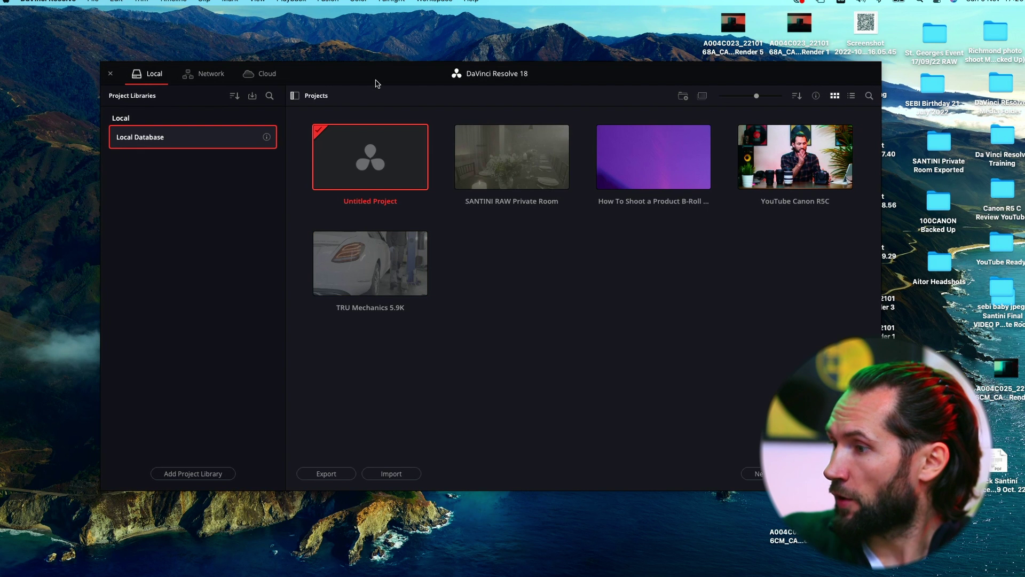
drag(376, 83, 366, 61)
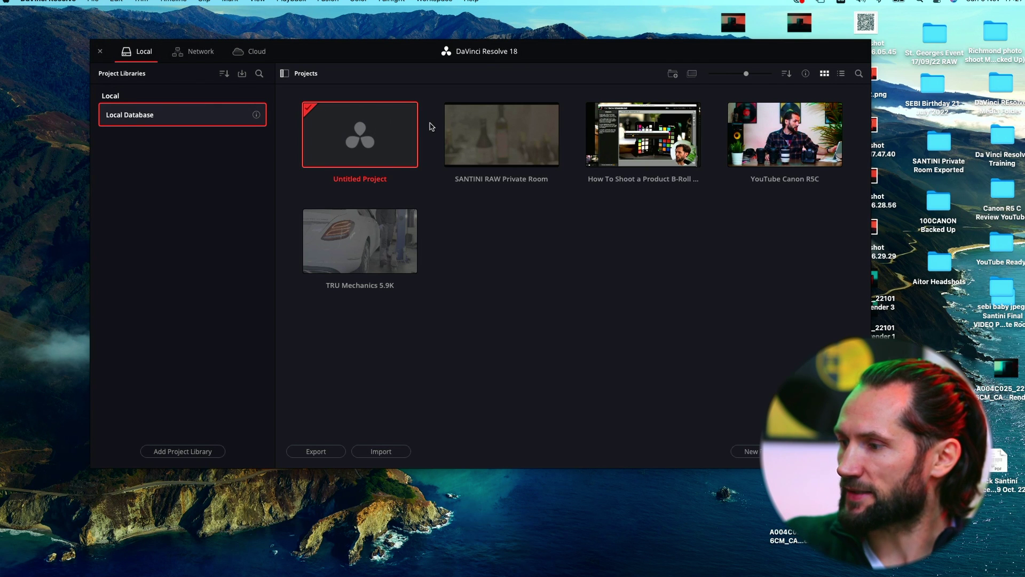
double_click(362, 129)
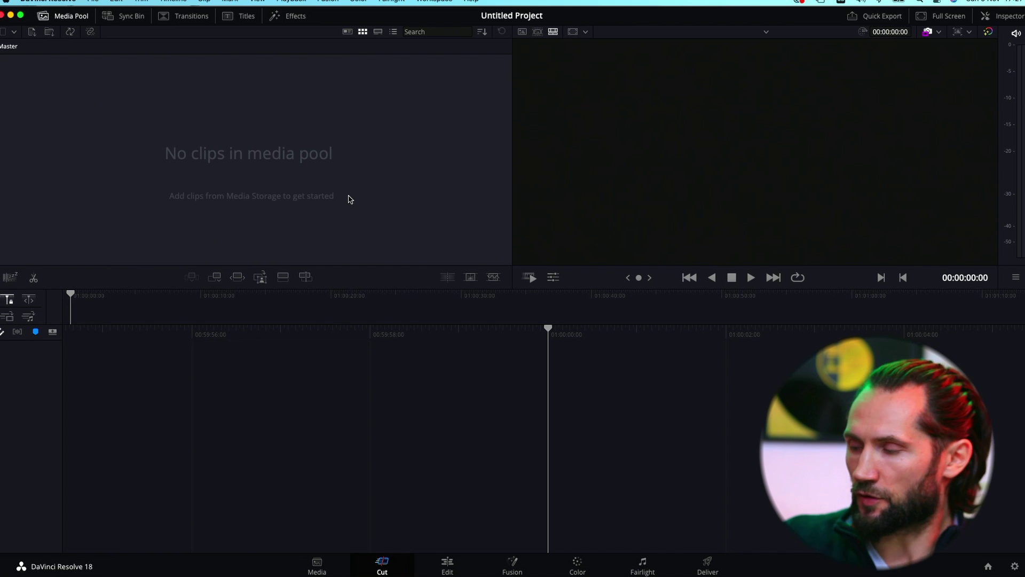
click(984, 566)
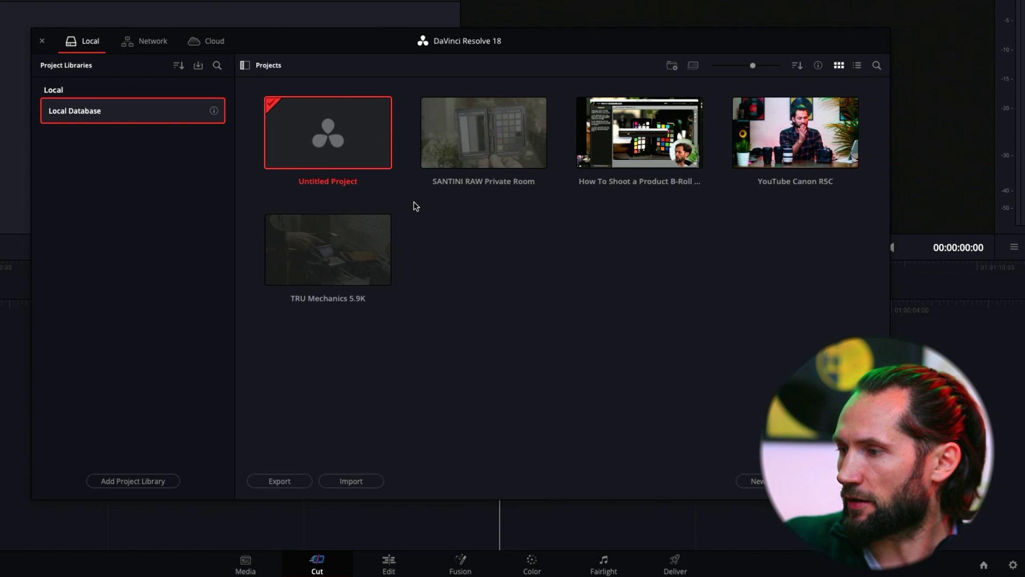
Right-click empty space in the Project Manager to bring up project actions.
right_click(512, 240)
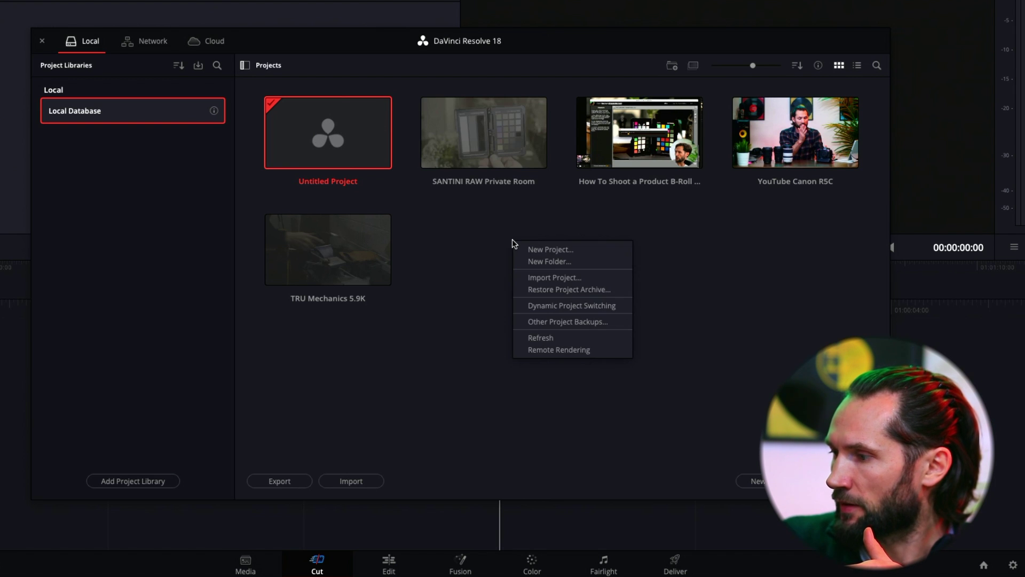
Create and open a new project named Project 1.
click(548, 250)
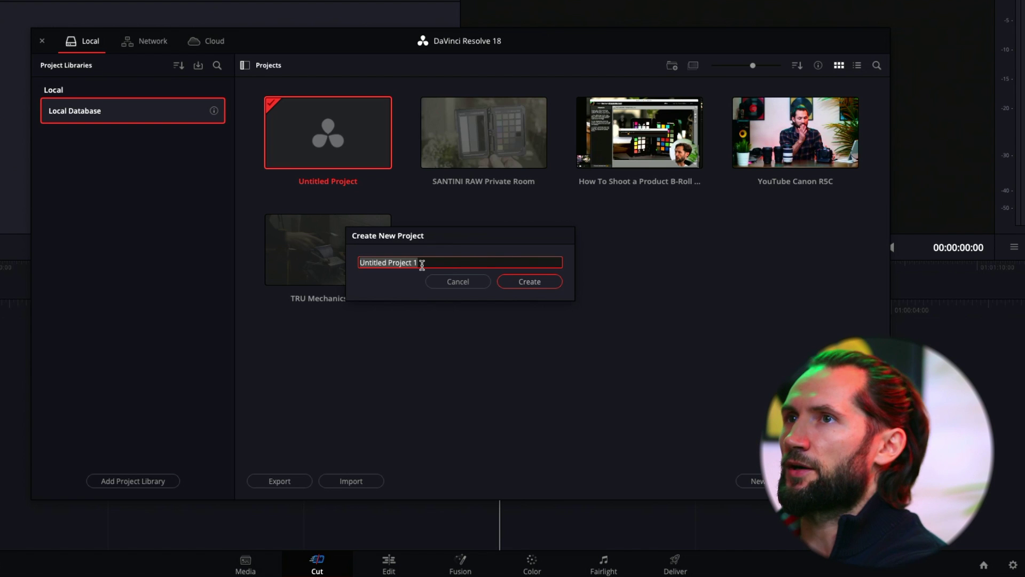
text(Pr)
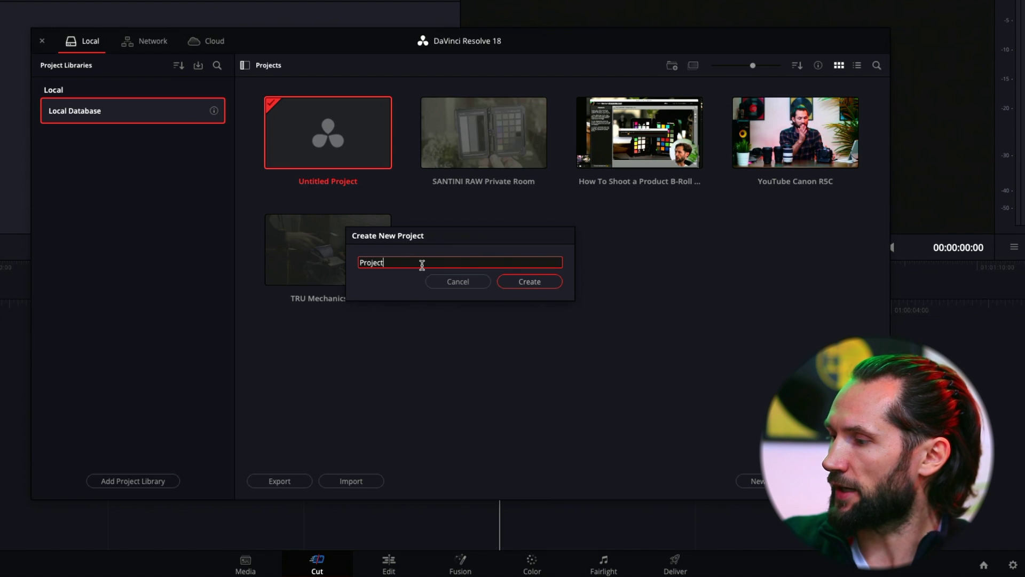
click(531, 283)
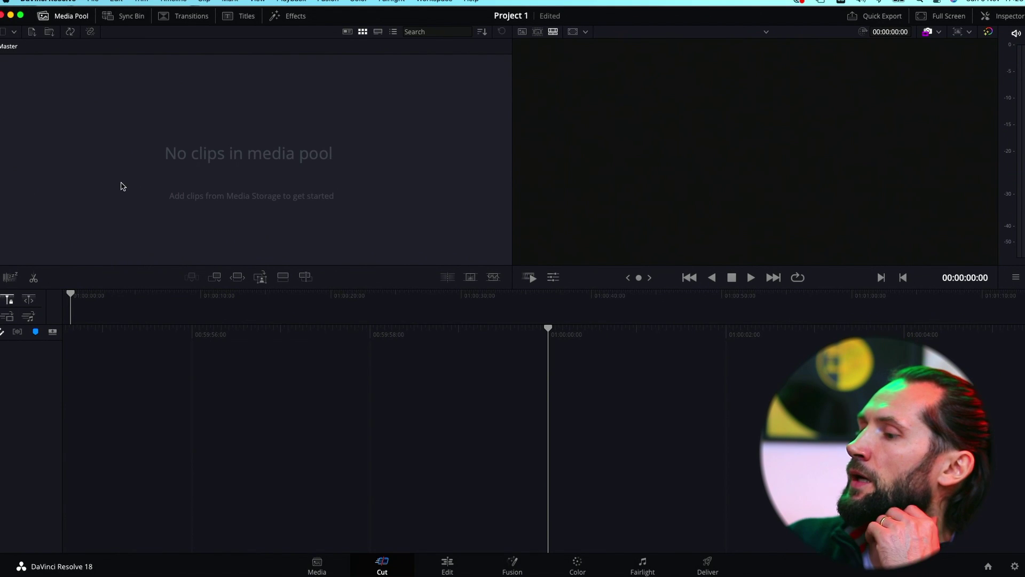
Switch Project 1 to the Media page to show Media Storage.
click(310, 572)
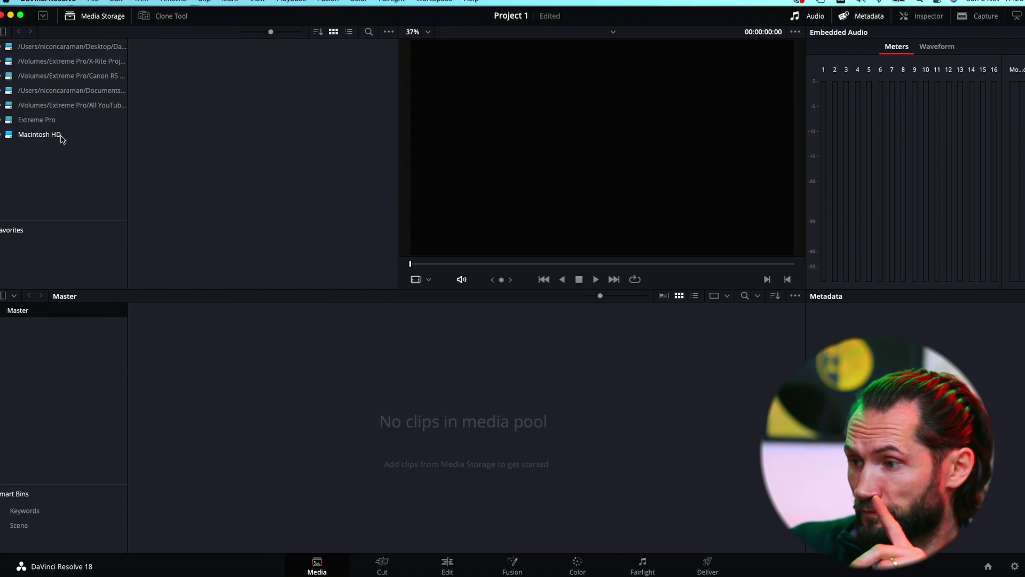
right_click(51, 166)
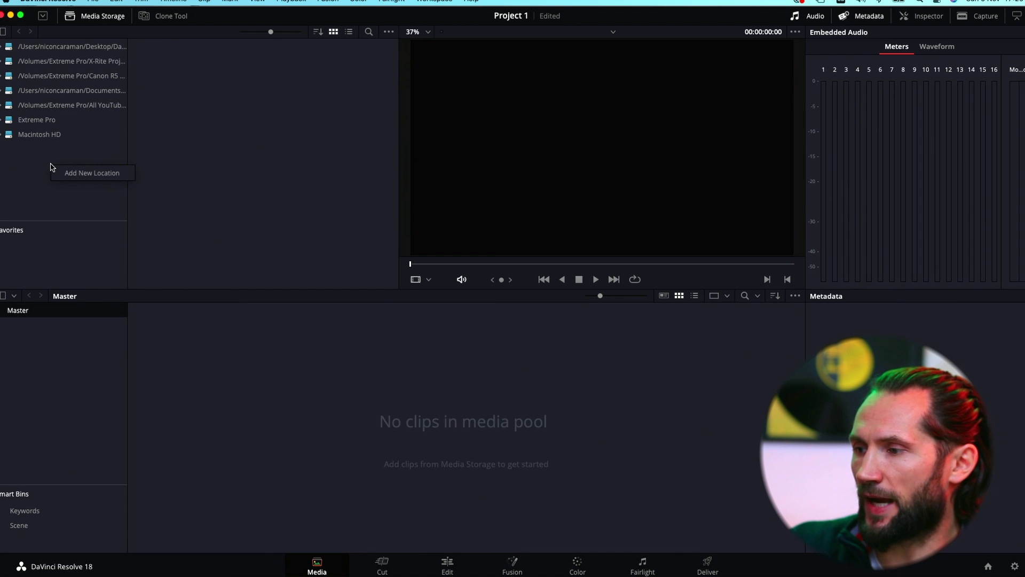
click(84, 174)
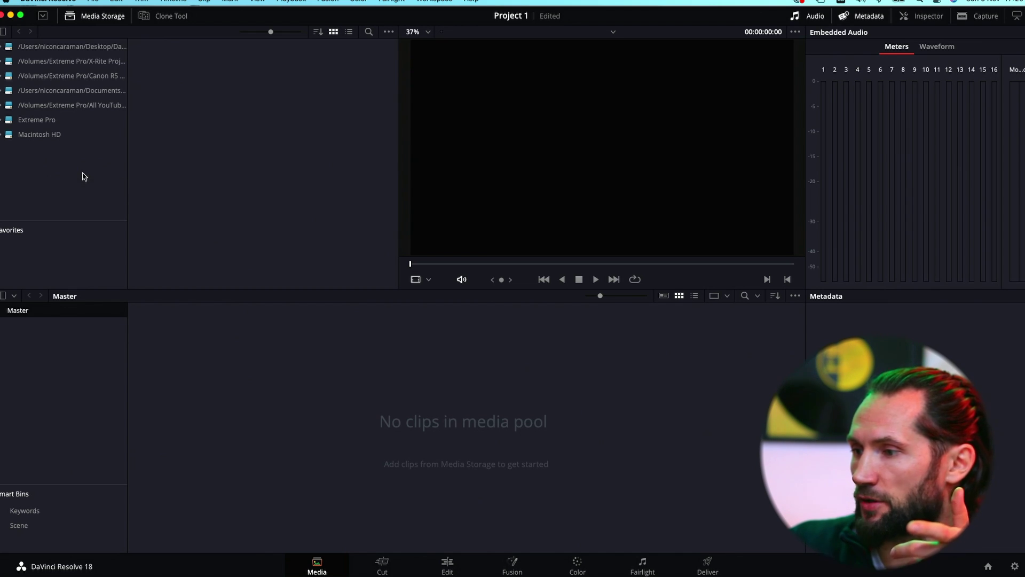
scroll(298, 199, down, 5)
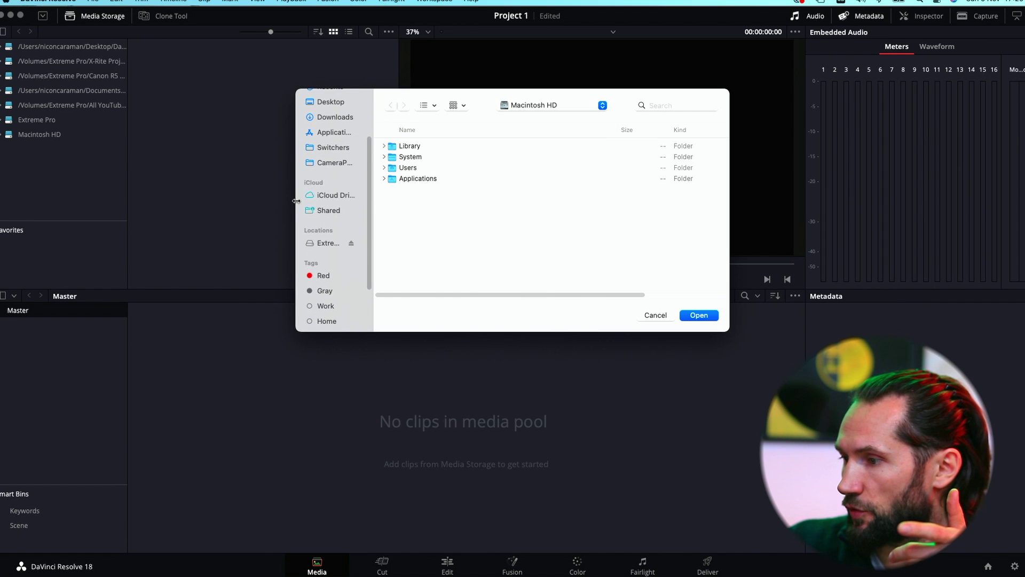
scroll(296, 201, down, 2)
click(333, 210)
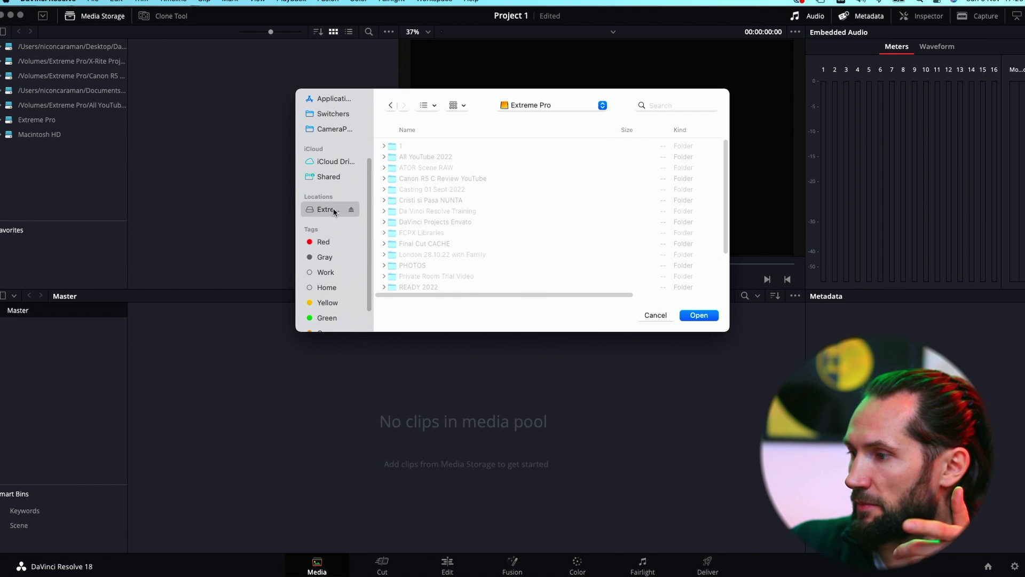
click(656, 315)
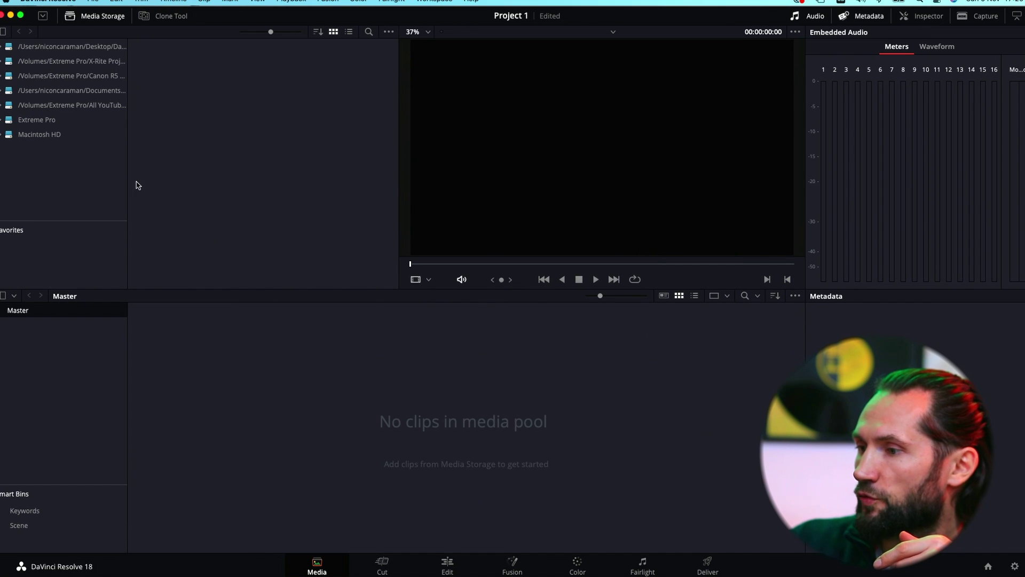
Select Extreme Pro in Media Storage, then expand and collapse its folders.
click(47, 121)
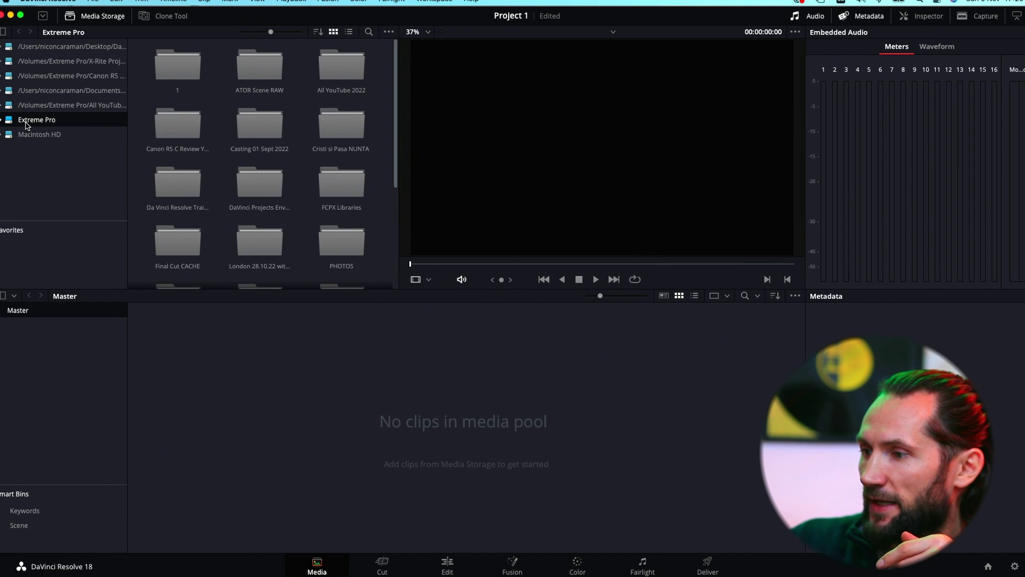
click(6, 121)
click(7, 122)
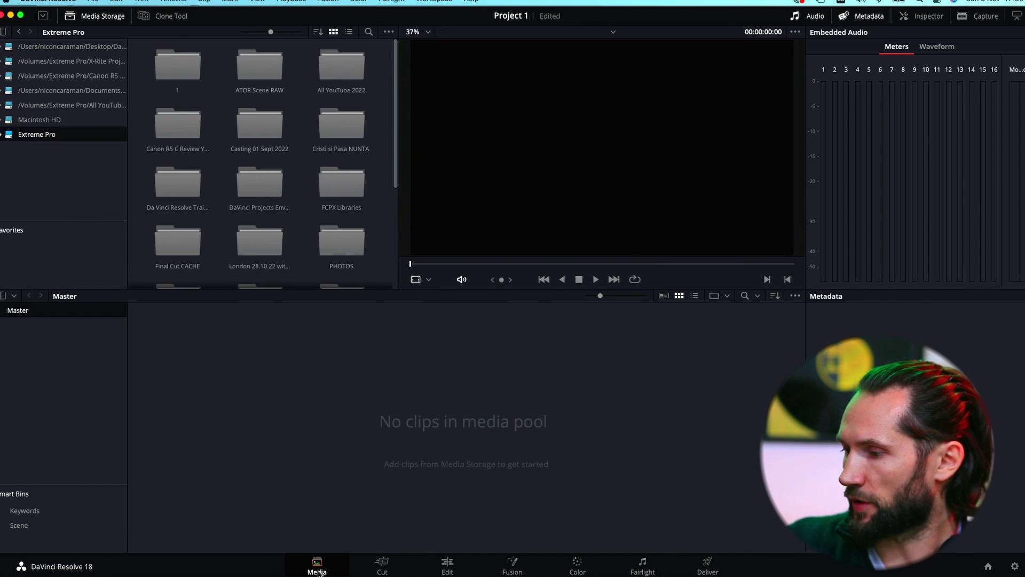
Tour the Cut, Edit and Fusion pages, return to Media, then reopen the Project Manager.
click(380, 564)
click(320, 565)
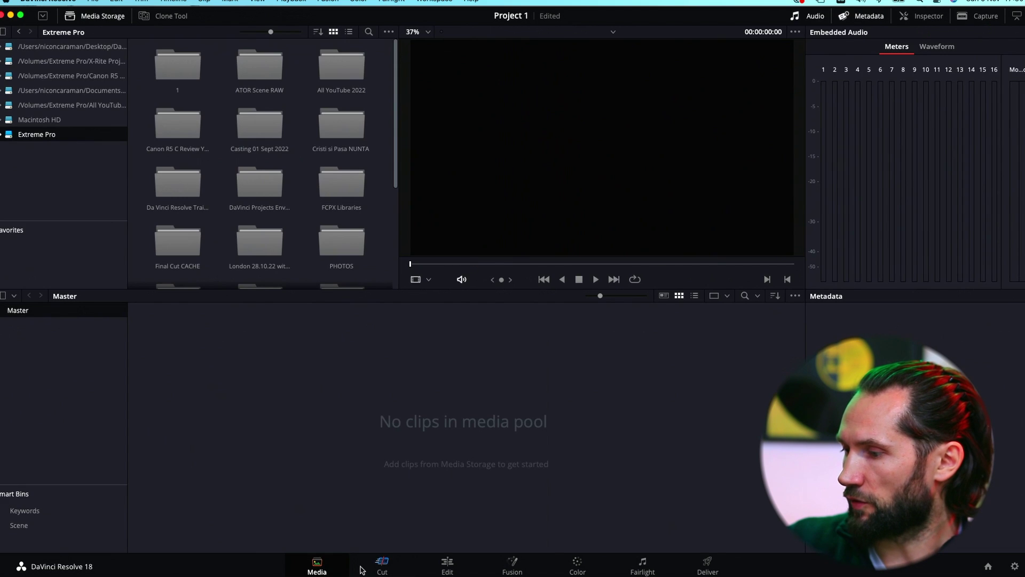
click(381, 566)
click(447, 566)
click(513, 567)
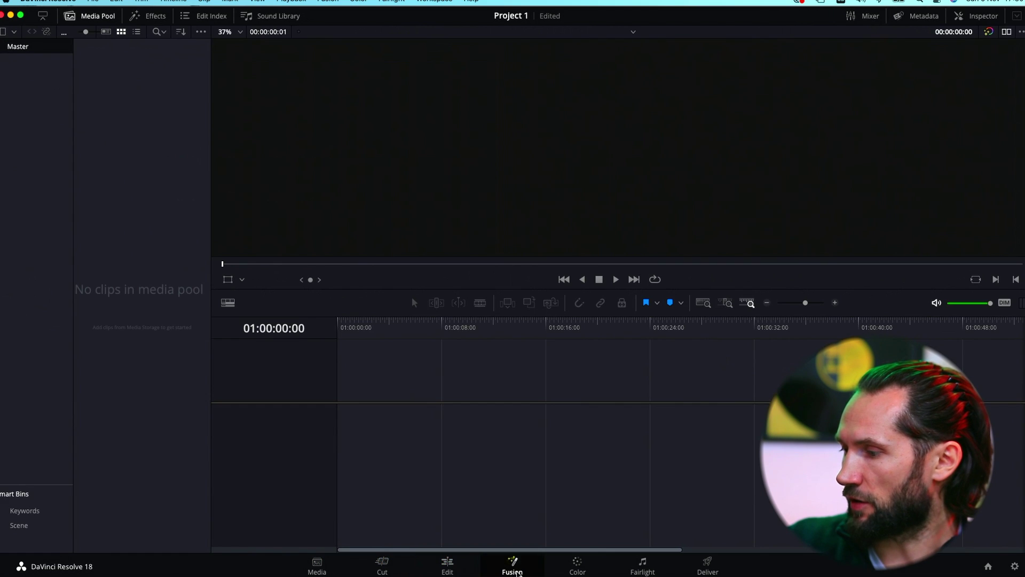
click(321, 570)
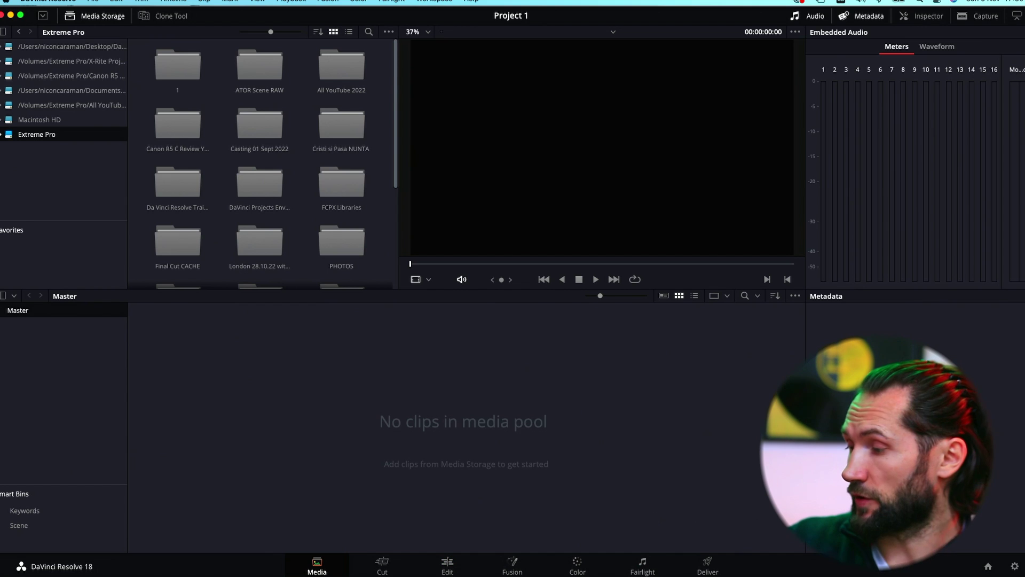
click(988, 566)
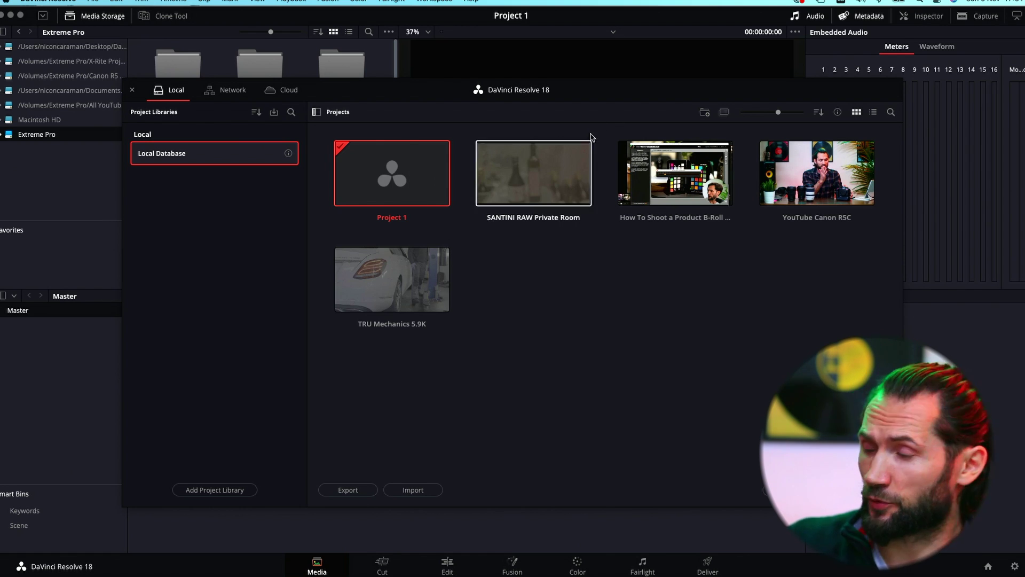
Choose Export Project Archive for the SANTINI RAW Private Room project.
right_click(512, 192)
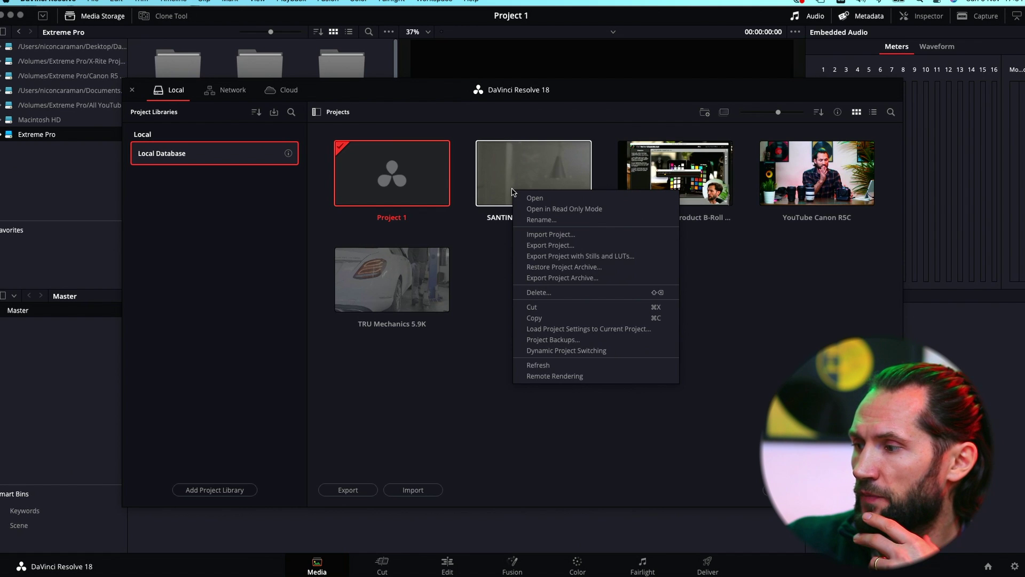
click(578, 277)
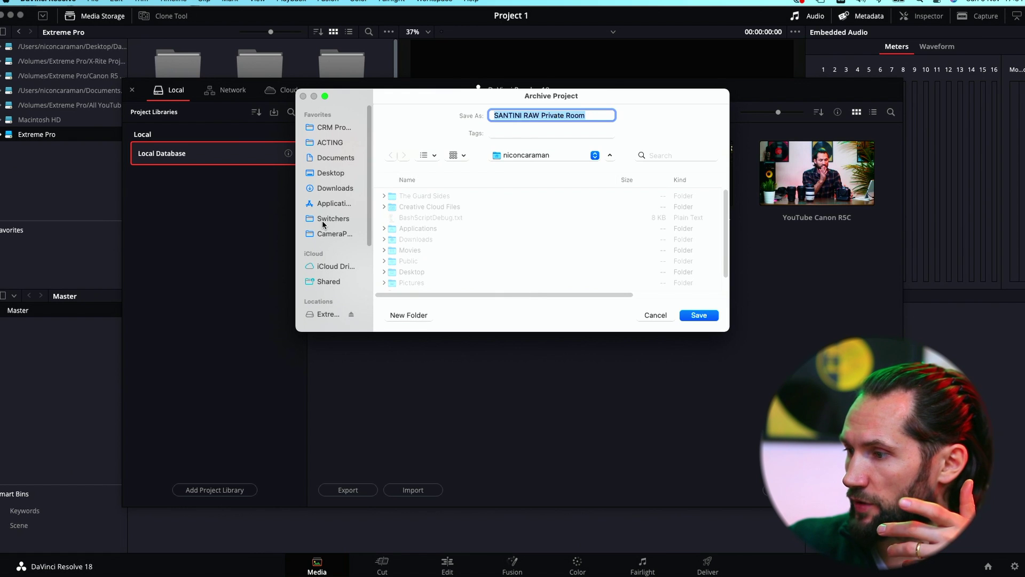
Save the SANTINI RAW Private Room archive to the Desktop.
scroll(327, 230, down, 5)
scroll(327, 230, up, 3)
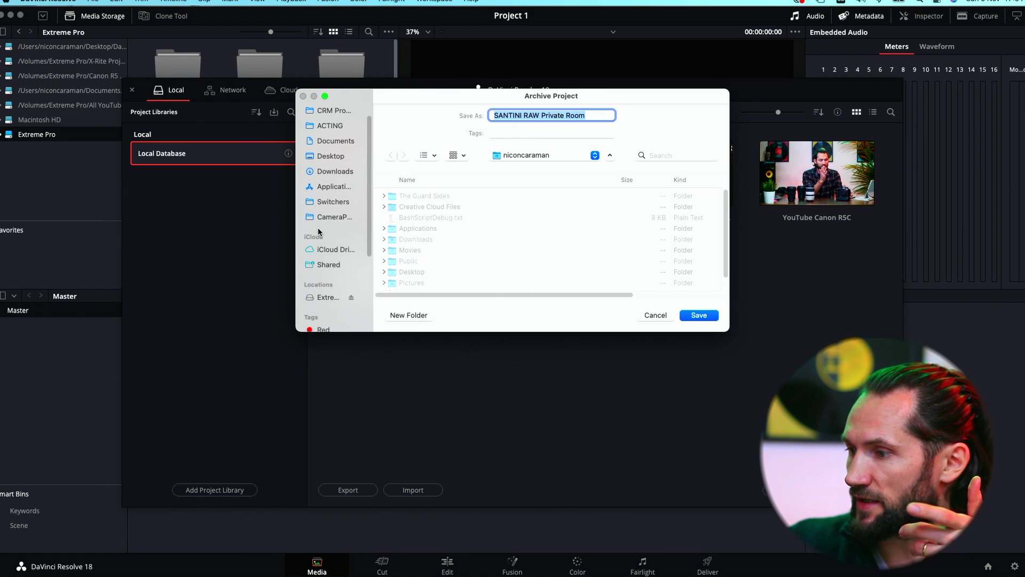
click(324, 160)
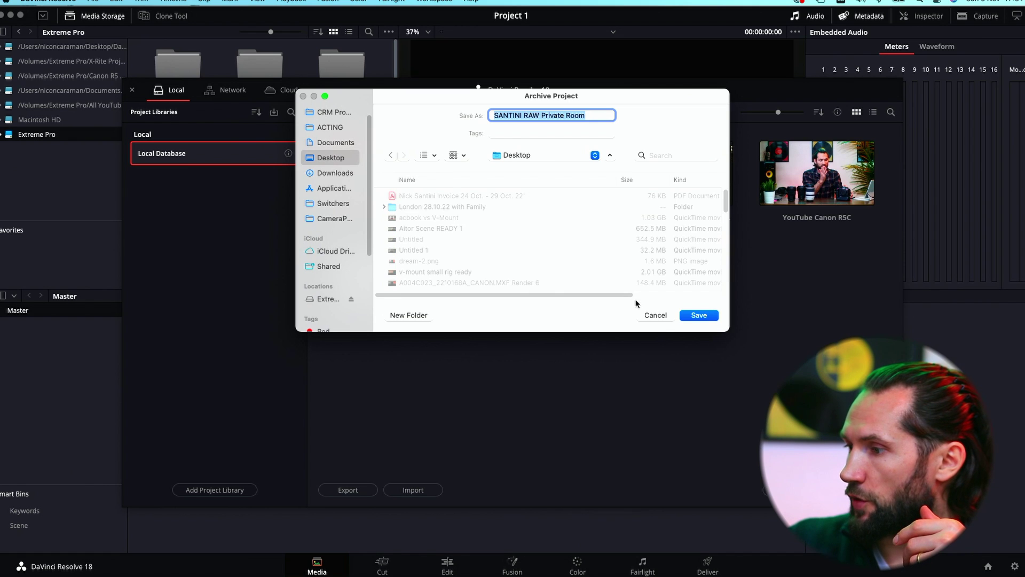
click(697, 315)
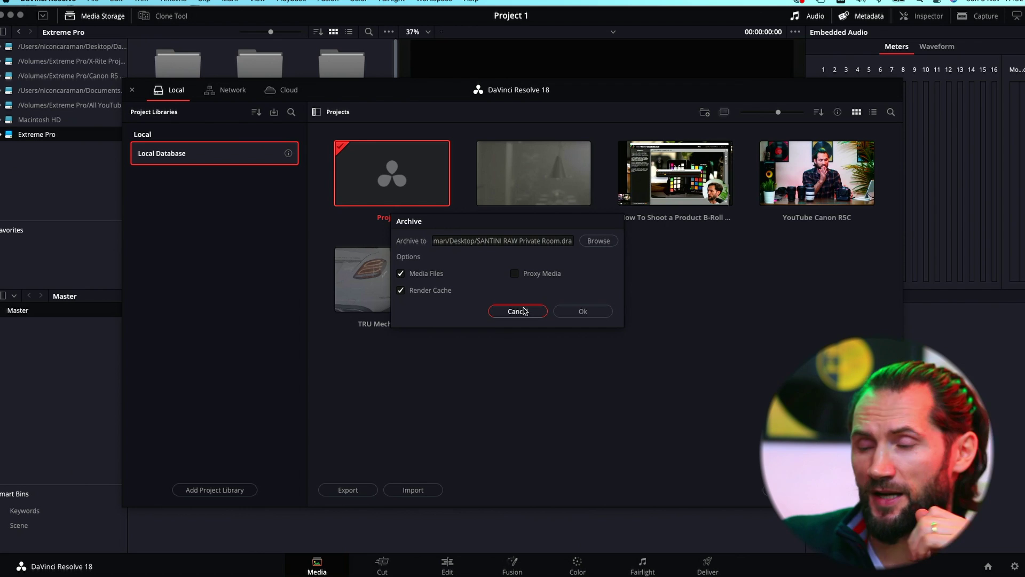
click(521, 311)
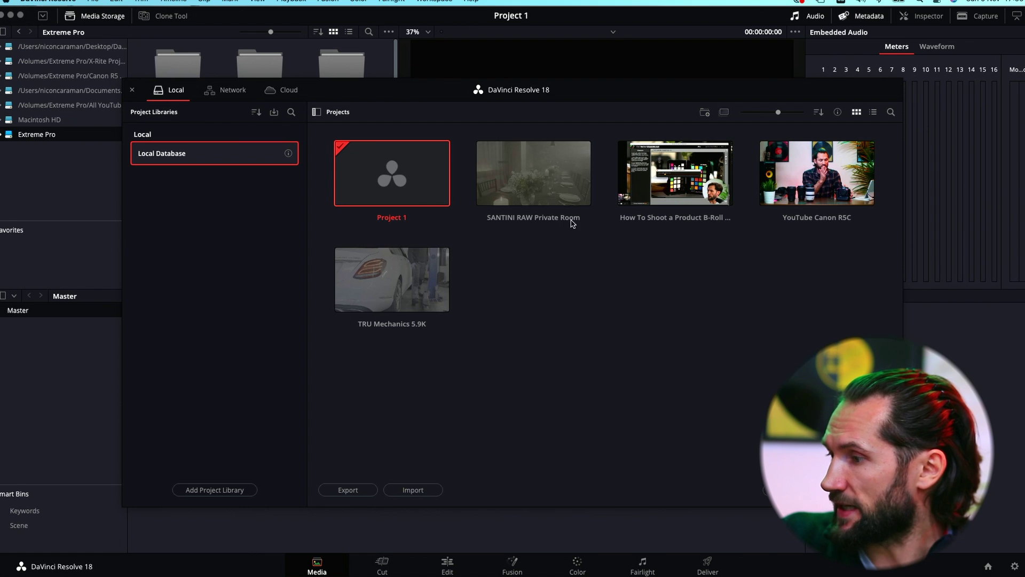
Open Project 1 from the Project Manager.
double_click(388, 177)
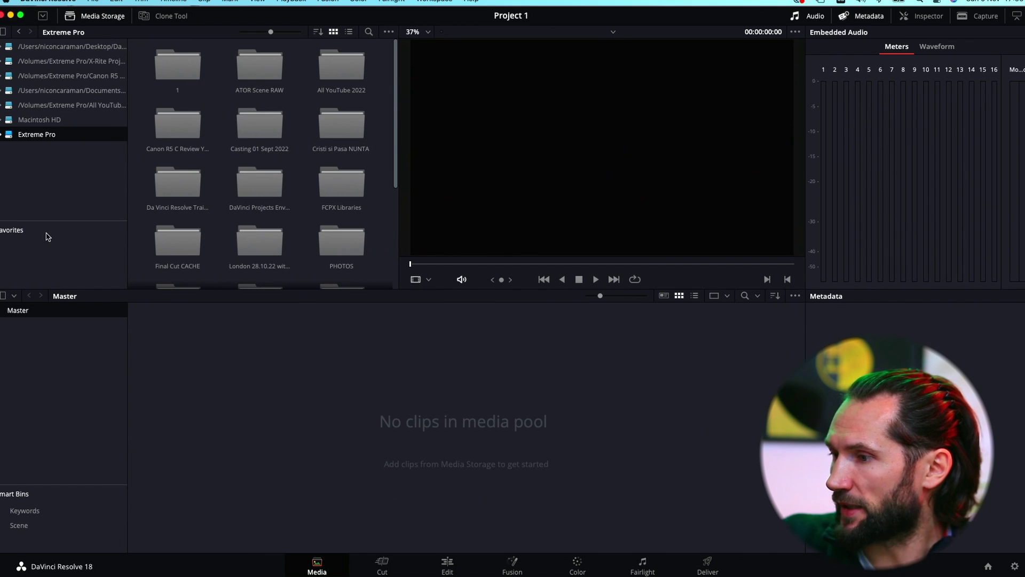
Add Bin 1 to Project 1, then open the How To Shoot a Product B-Roll at Home project.
click(44, 121)
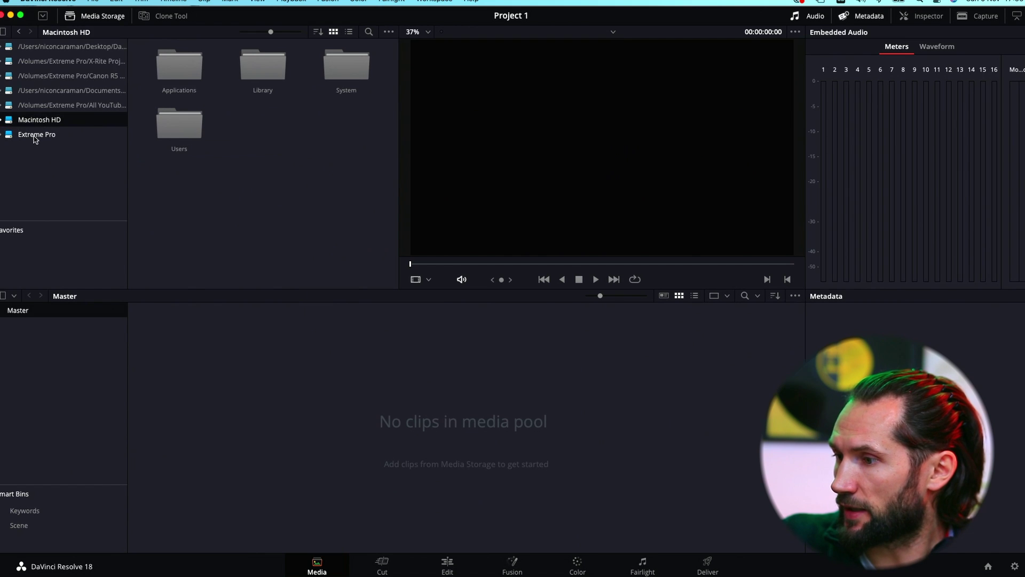
click(36, 135)
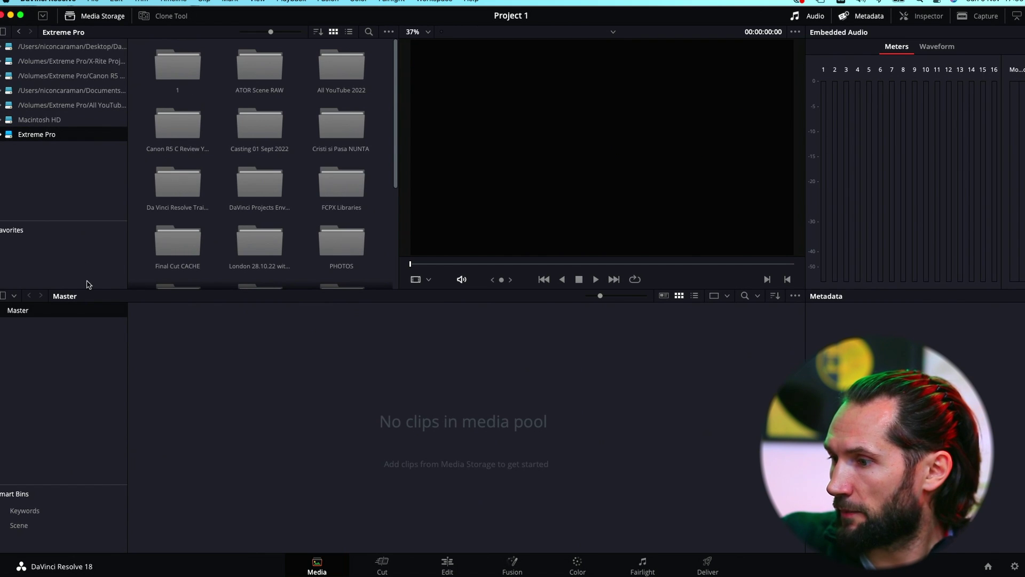
right_click(31, 356)
click(56, 362)
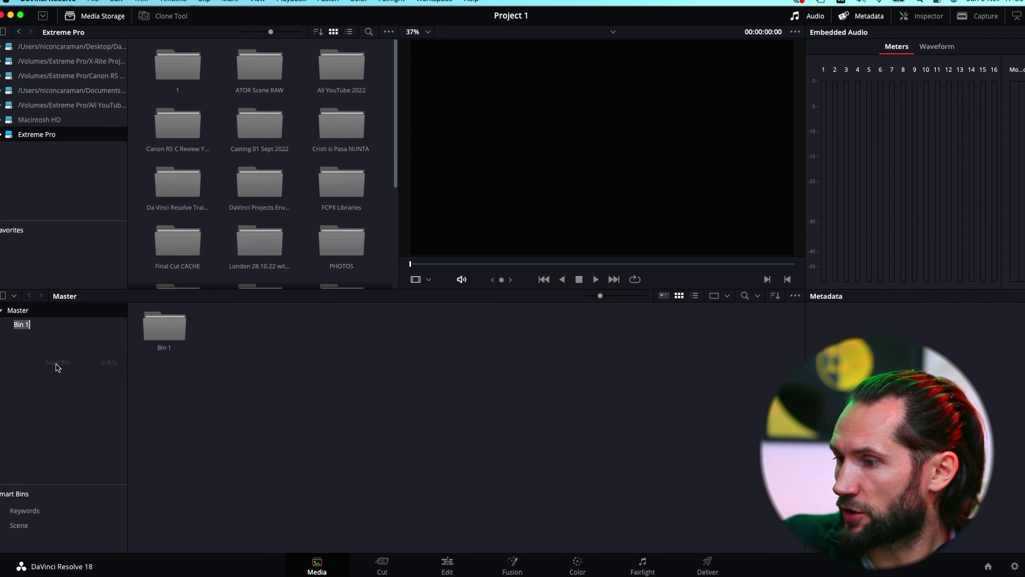
click(31, 348)
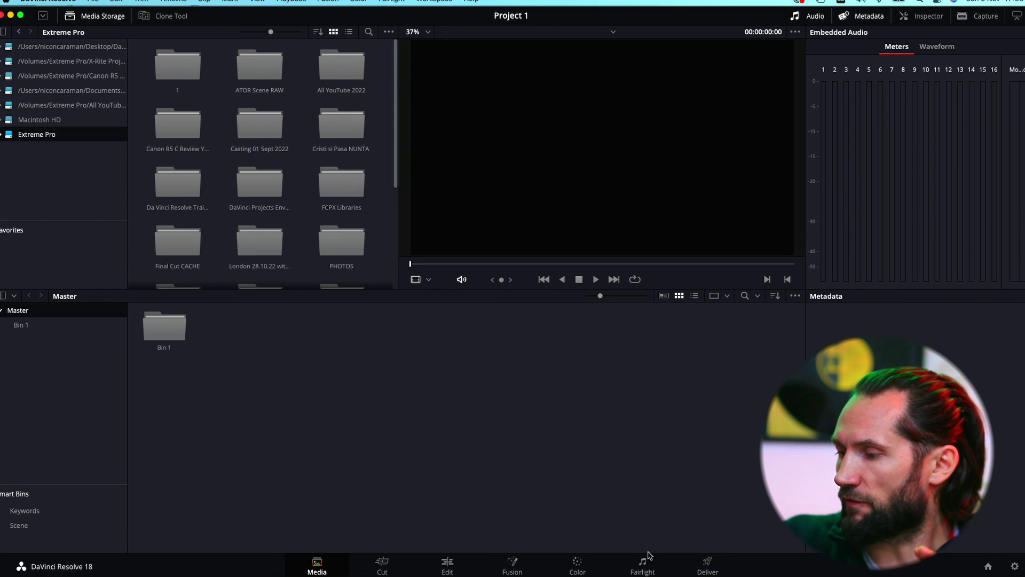
click(988, 567)
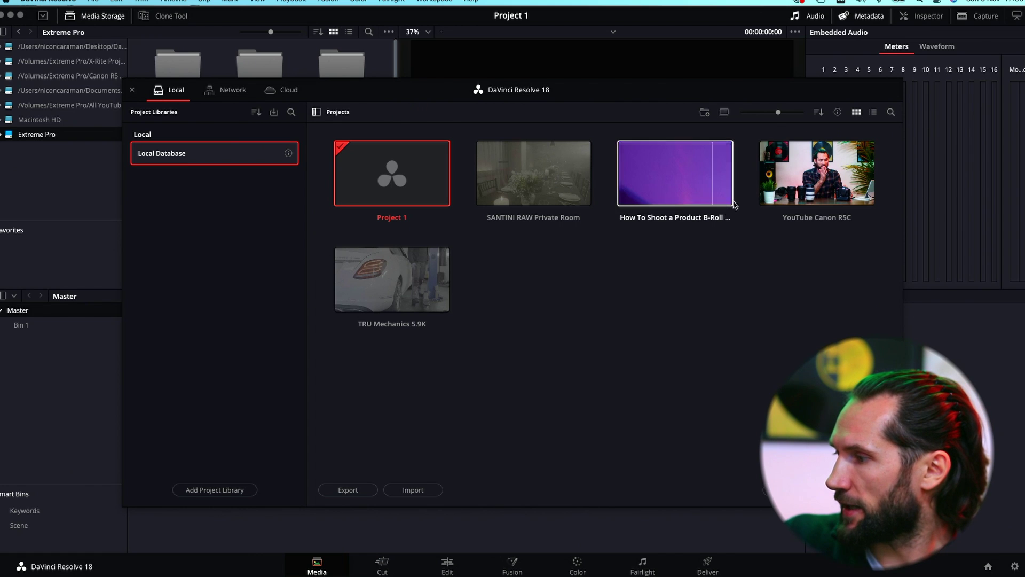
double_click(666, 196)
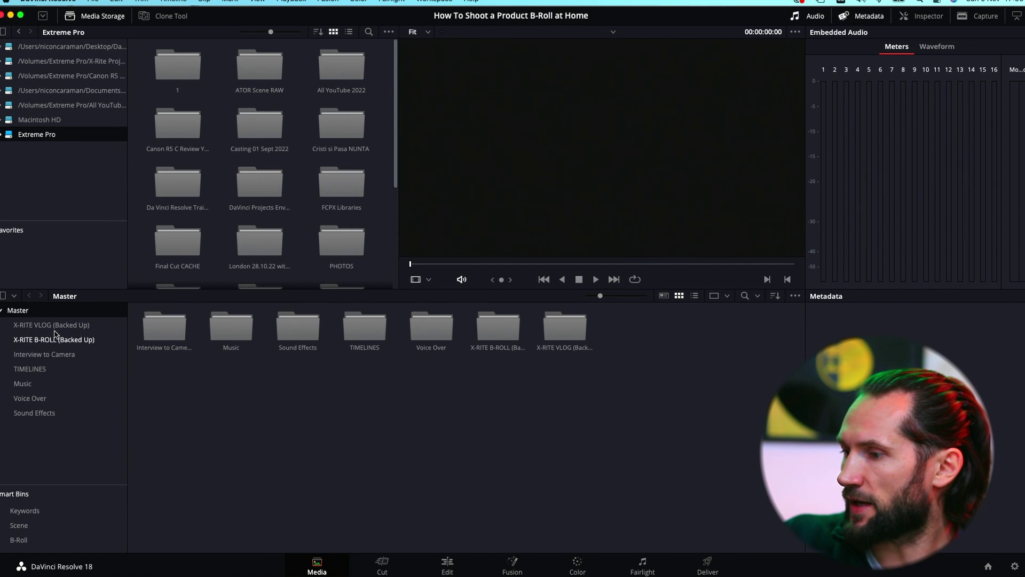
Browse the X-RITE VLOG, X-RITE B-ROLL, Interview to Camera, TIMELINES, Music, Voice Over and Sound Effects bins.
click(58, 326)
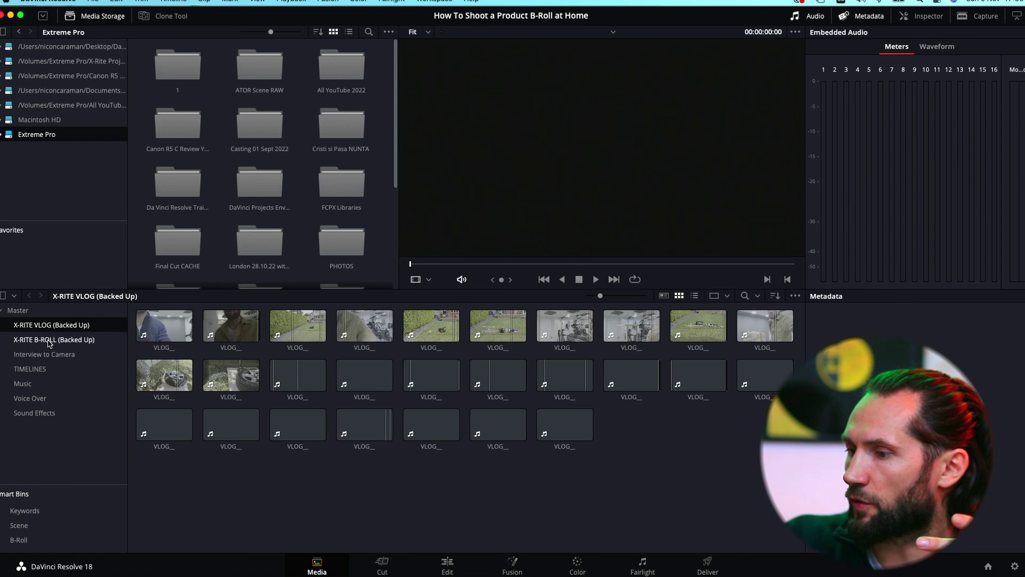
click(52, 340)
click(47, 353)
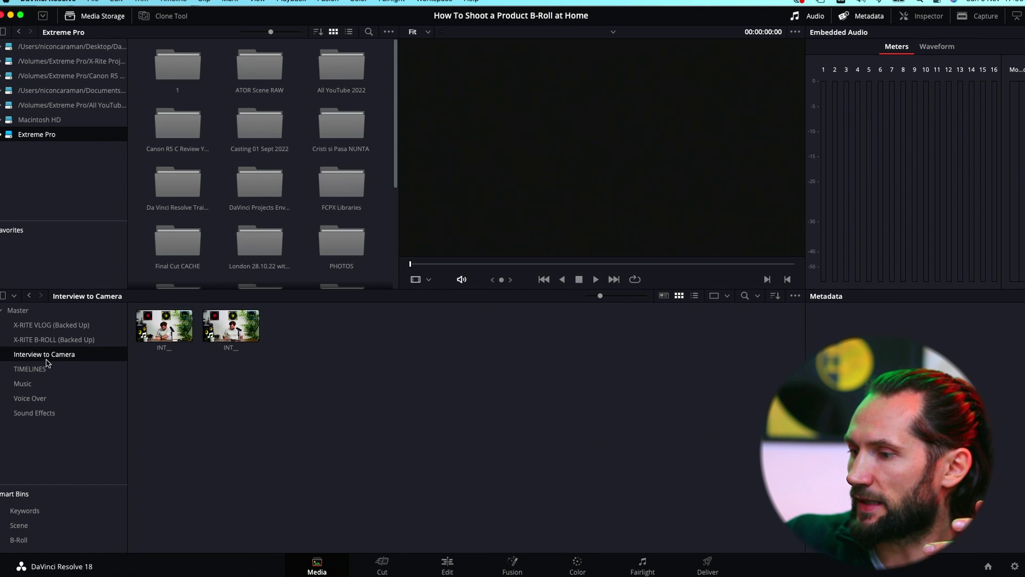
click(47, 369)
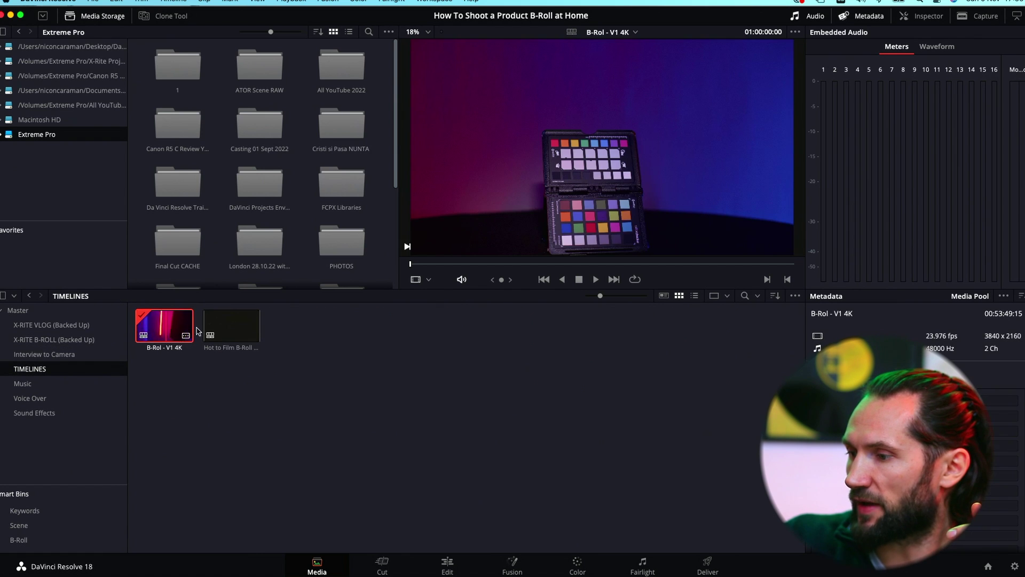
key(Right)
click(35, 384)
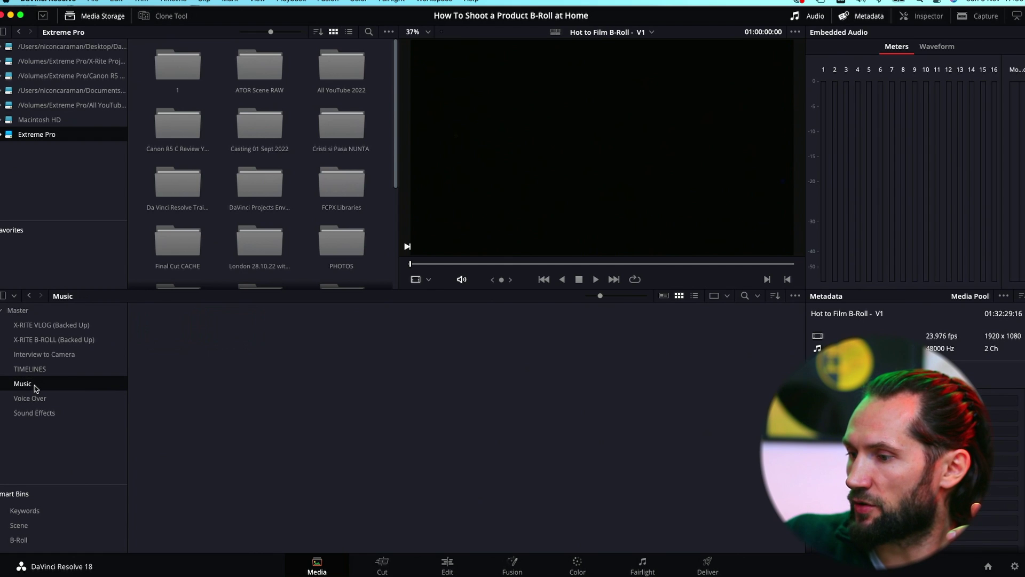
click(36, 401)
click(37, 412)
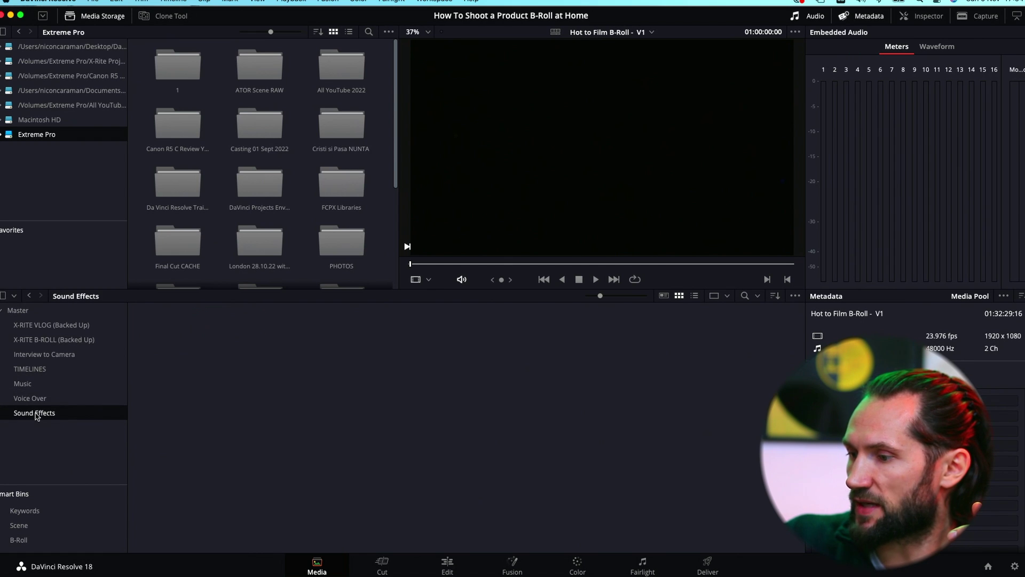
Revisit the footage and interview bins, ending on the TIMELINES bin's two timelines.
click(51, 327)
click(53, 339)
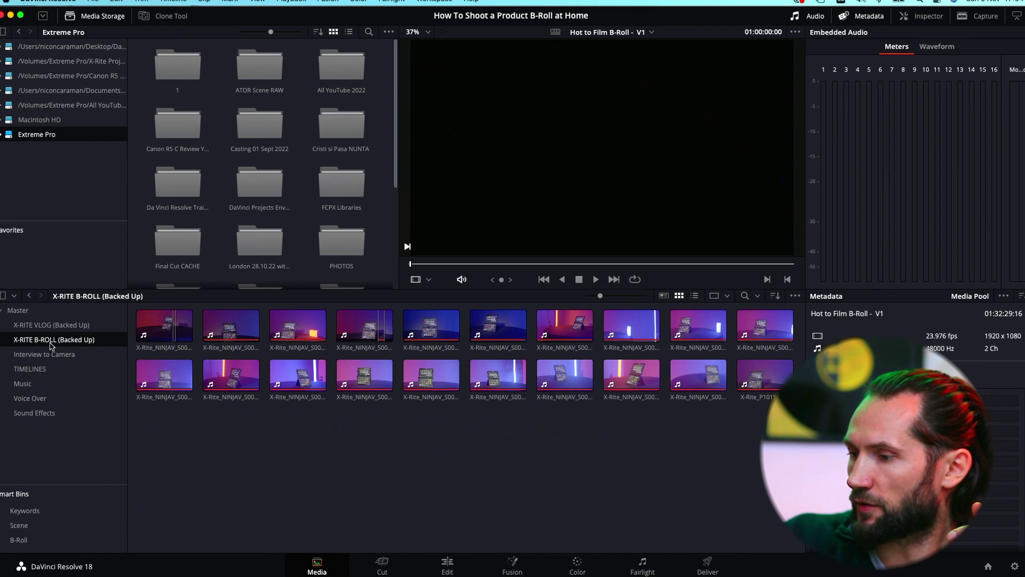
click(58, 356)
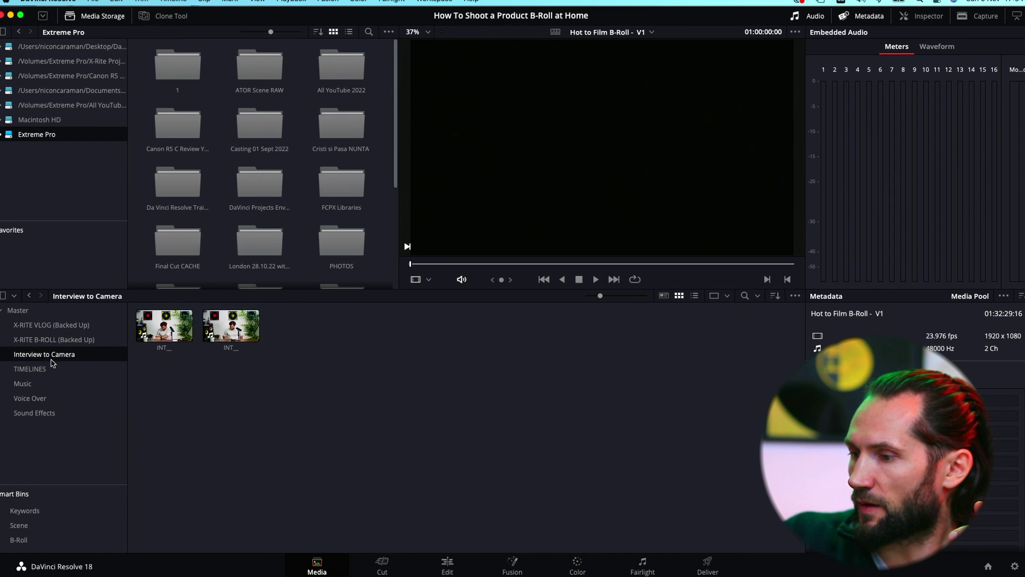
click(52, 368)
click(52, 340)
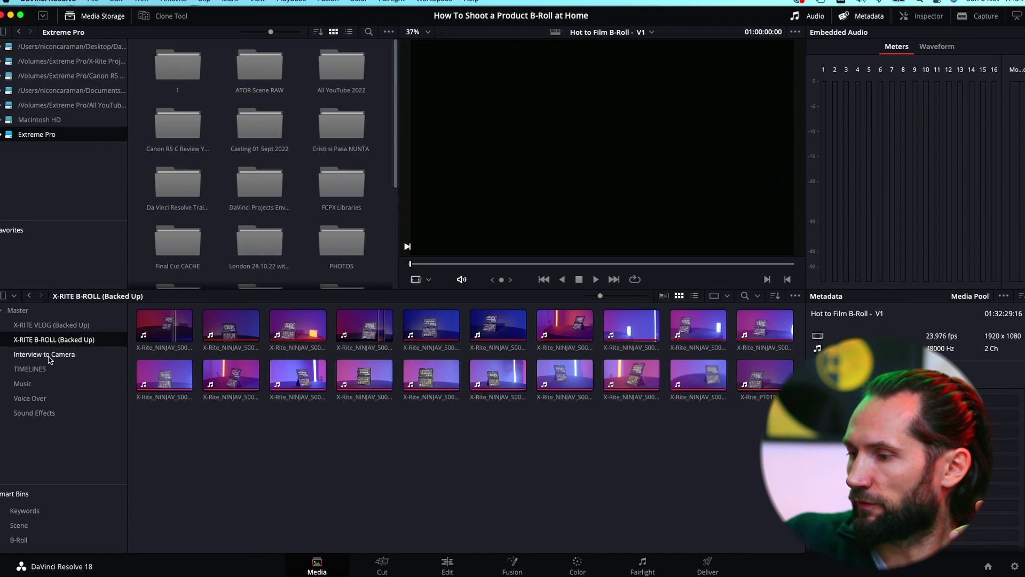
click(45, 354)
click(39, 370)
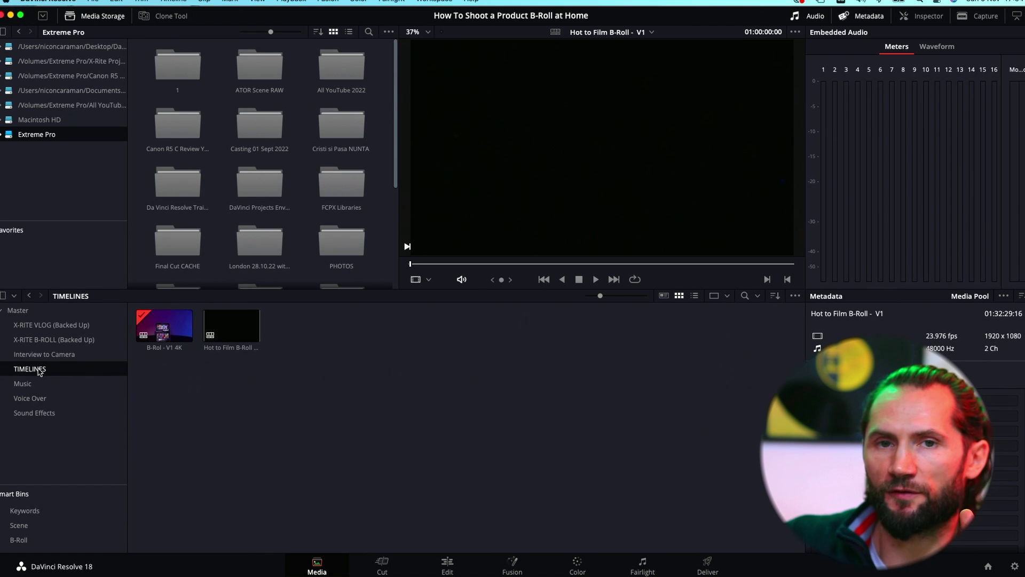